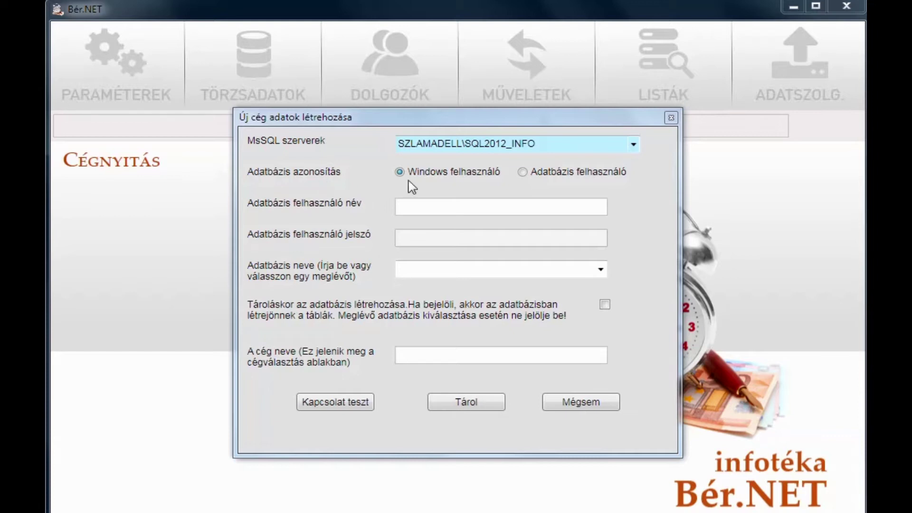
Step: Save the new company with database bercegnev and company name "Bérszámfejtett cég neve", with database creation on saving enabled
{"action": "left_click", "coordinate": [634, 145]}
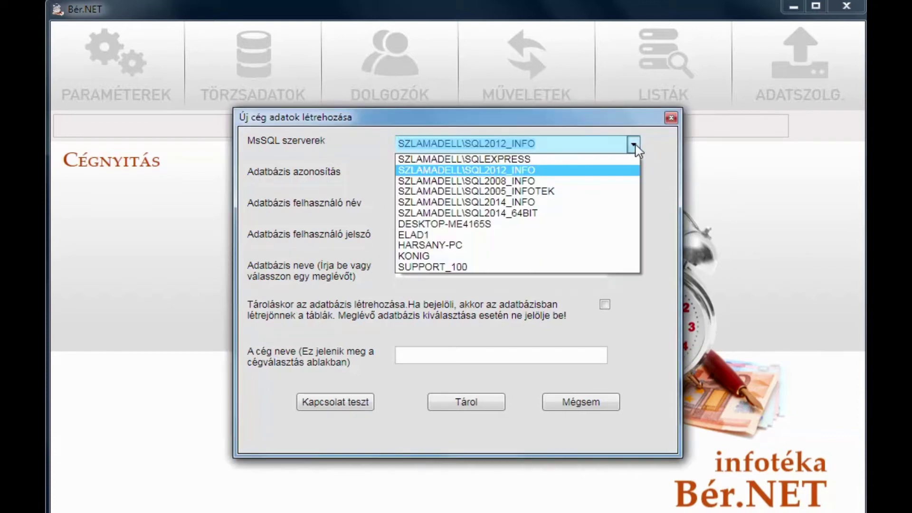
{"action": "left_click", "coordinate": [634, 145]}
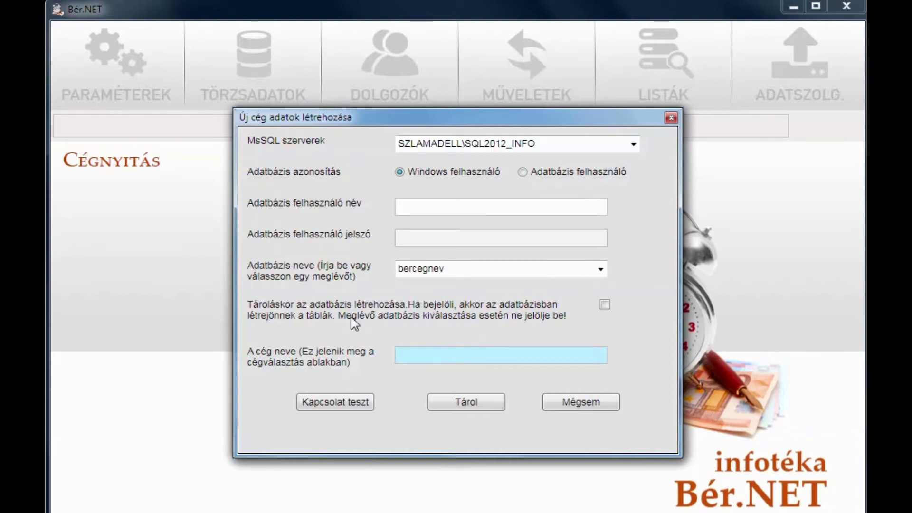
{"action": "type", "text": "Bérszámfej"}
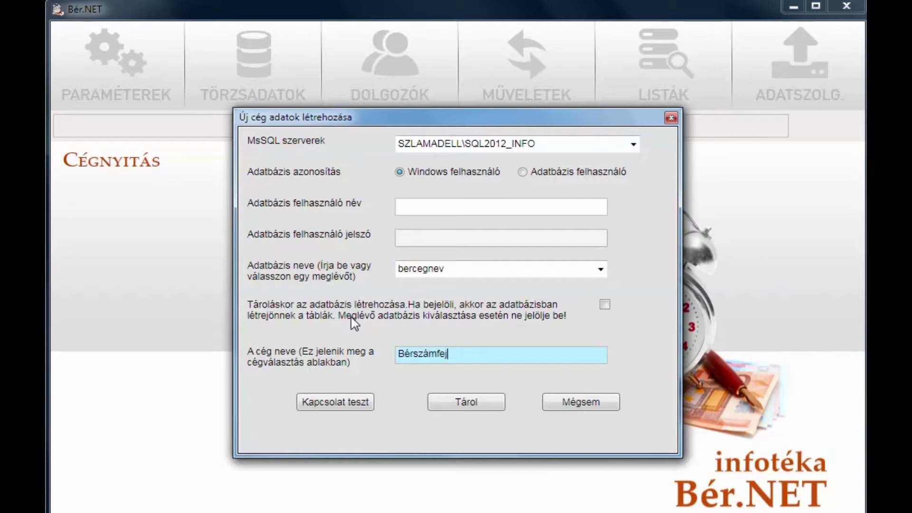
{"action": "type", "text": "tett cég neve"}
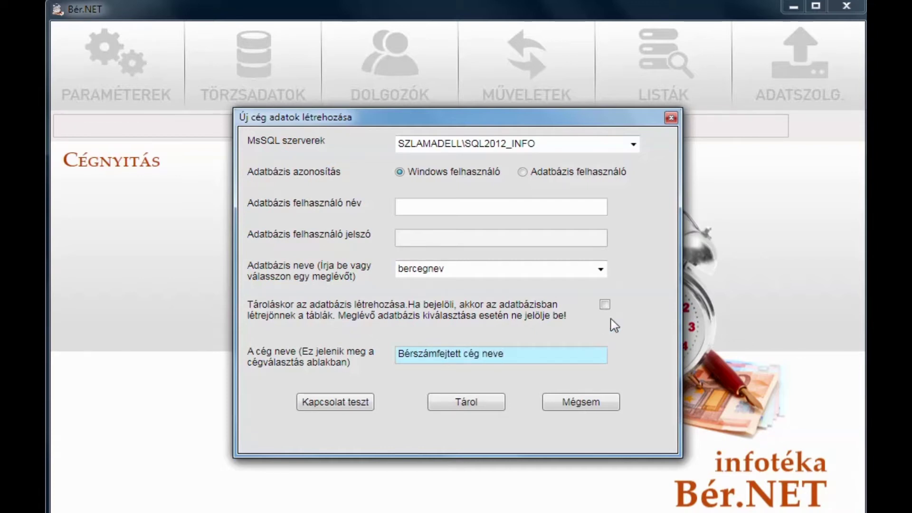
{"action": "left_click", "coordinate": [605, 305]}
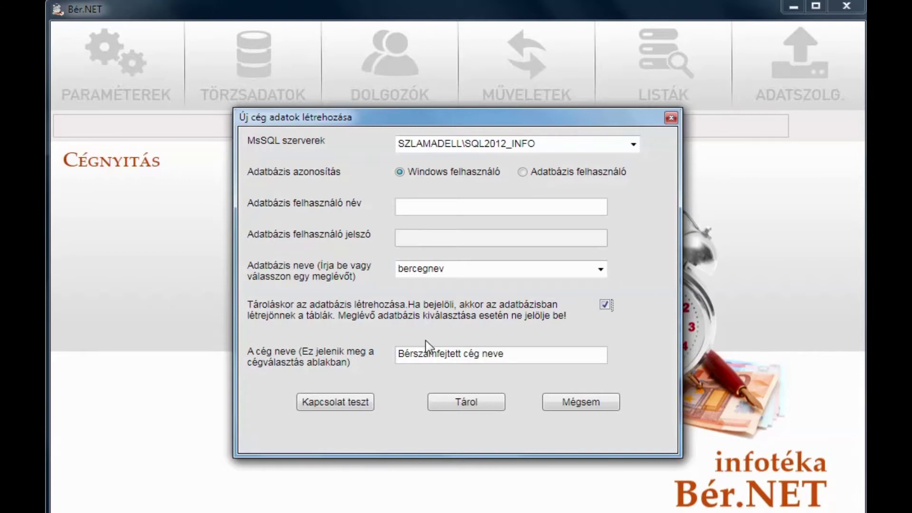
{"action": "left_click", "coordinate": [476, 407]}
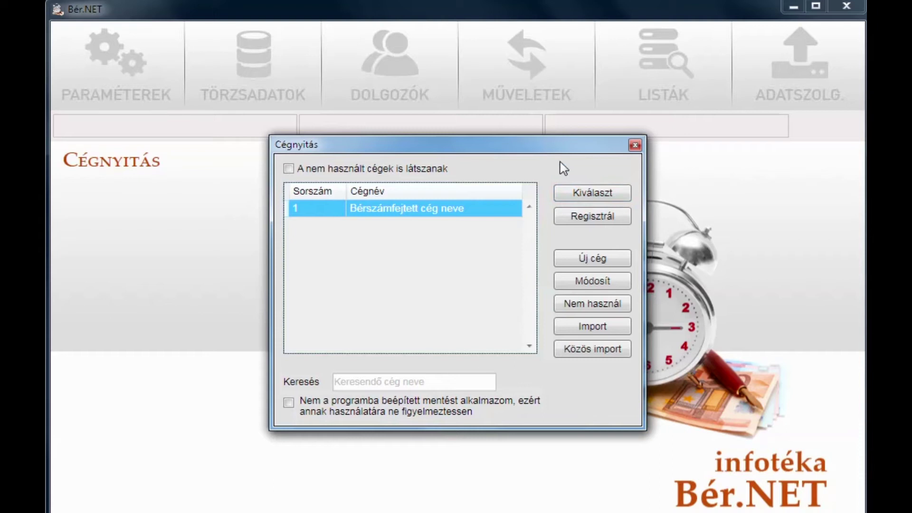
Step: Run the common data import (Közös import) from the Infotéka Bér folder on drive D
{"action": "left_click", "coordinate": [584, 353]}
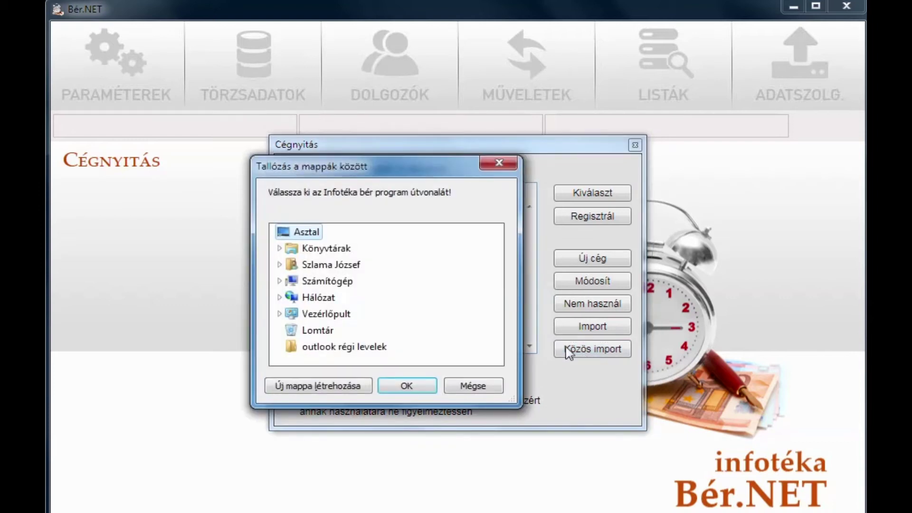
{"action": "left_click", "coordinate": [279, 281]}
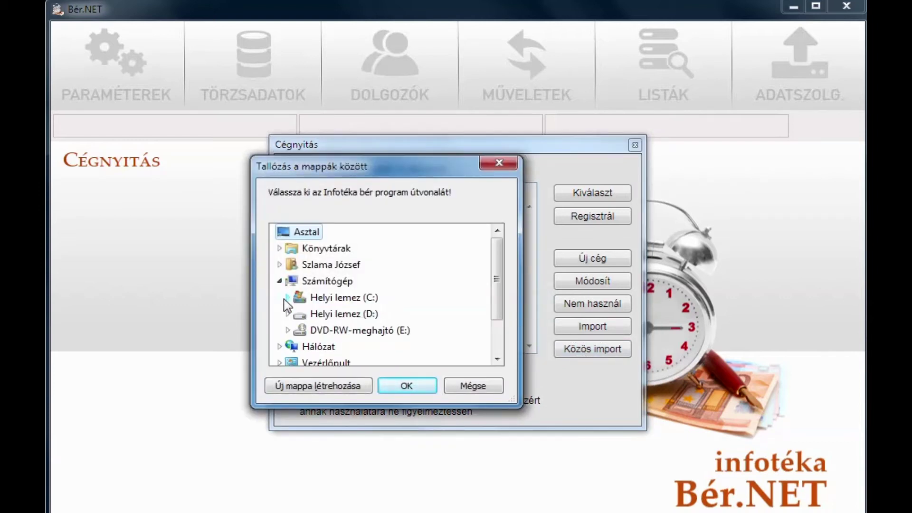
{"action": "left_click", "coordinate": [287, 314]}
{"action": "scroll", "coordinate": [294, 316], "scroll_direction": "down", "scroll_amount": 6}
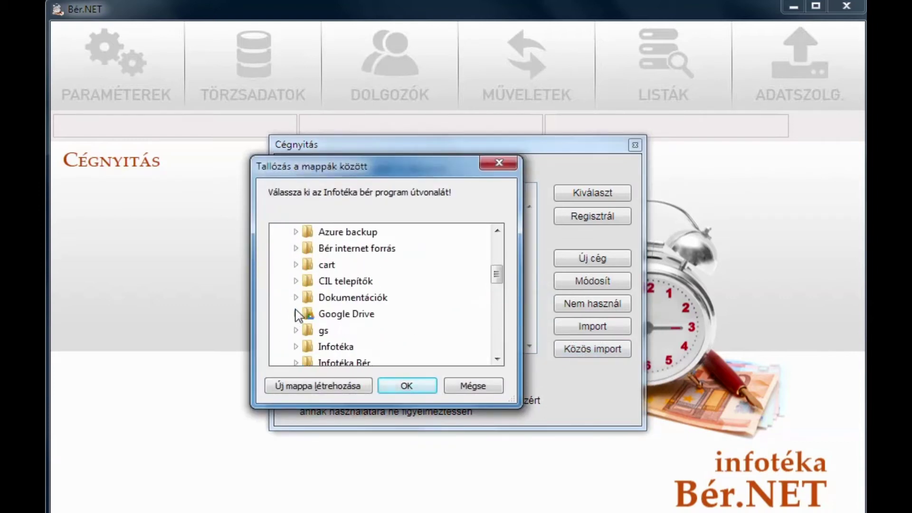
{"action": "scroll", "coordinate": [300, 314], "scroll_direction": "up", "scroll_amount": 1}
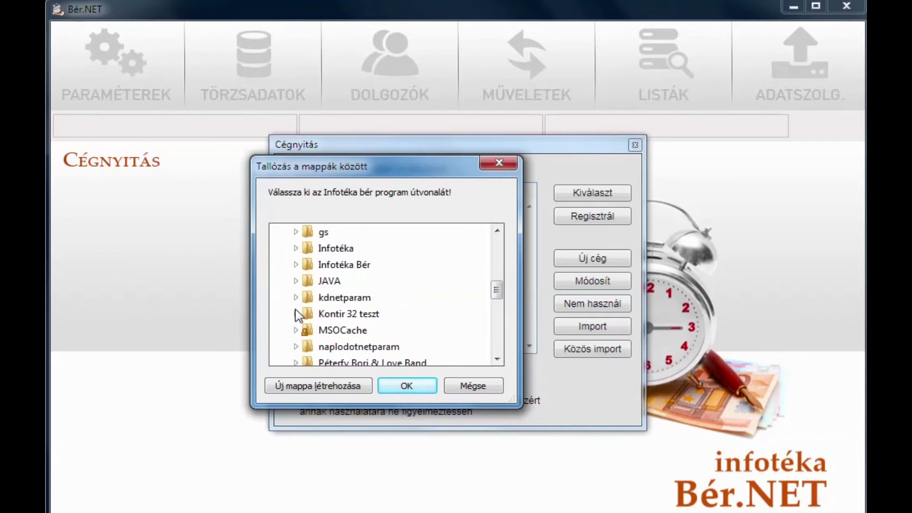
{"action": "left_click", "coordinate": [295, 264]}
{"action": "left_click", "coordinate": [345, 233]}
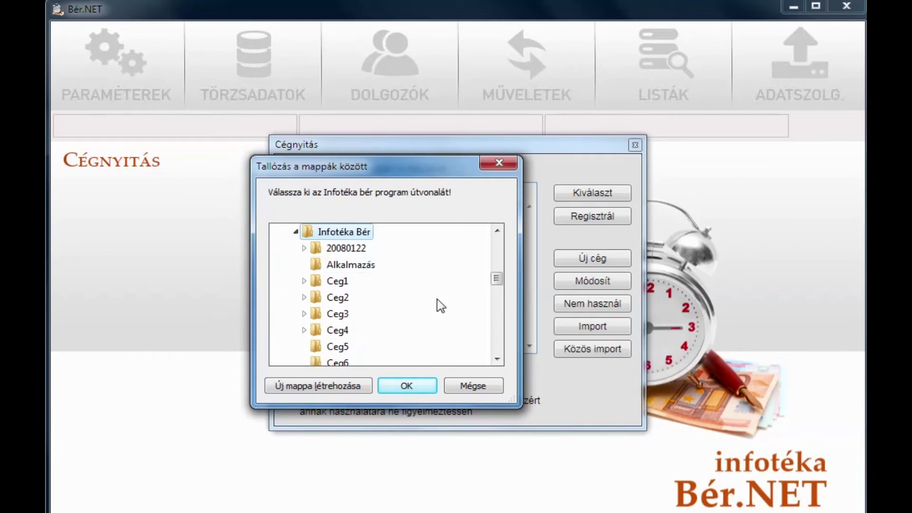
{"action": "mouse_move", "coordinate": [497, 284]}
{"action": "left_mouse_down"}
{"action": "mouse_move", "coordinate": [494, 346]}
{"action": "mouse_move", "coordinate": [490, 275]}
{"action": "left_mouse_up"}
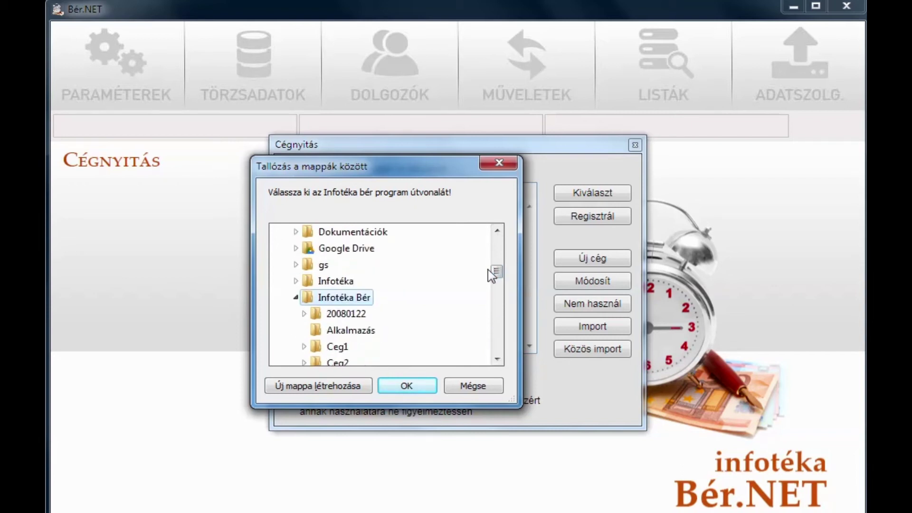
{"action": "left_click", "coordinate": [406, 385]}
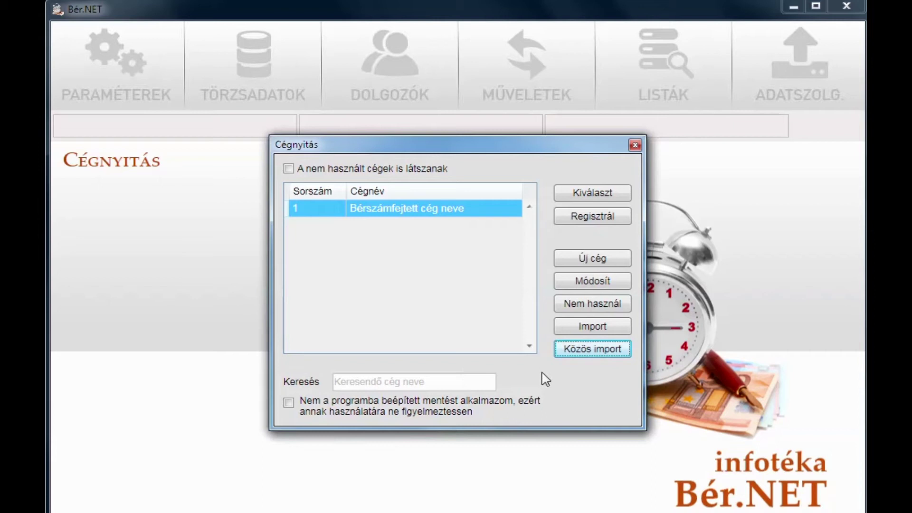
Step: Import the company data of "Bérszámfejtett cég 1" from the Infotéka Bér folder on drive D into the selected company
{"action": "left_click", "coordinate": [588, 329]}
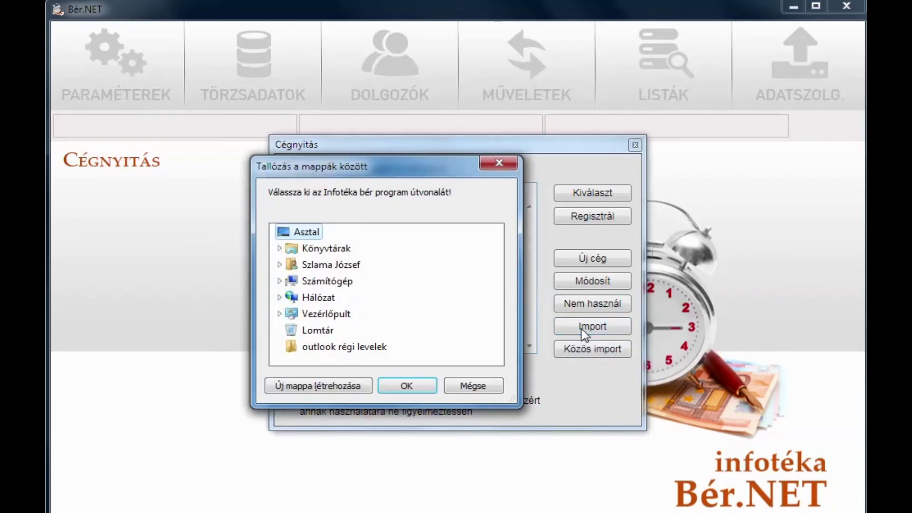
{"action": "left_click", "coordinate": [280, 281]}
{"action": "left_click", "coordinate": [287, 313]}
{"action": "scroll", "coordinate": [346, 287], "scroll_direction": "down", "scroll_amount": 4}
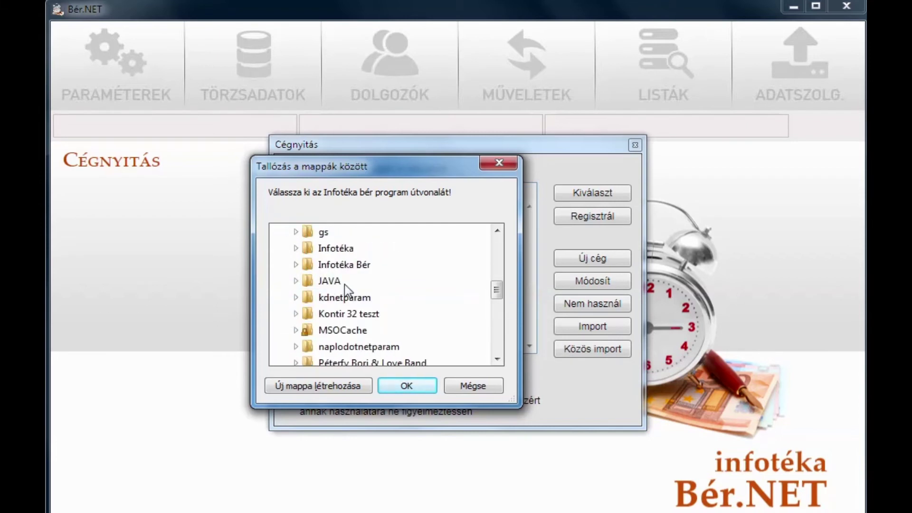
{"action": "left_click", "coordinate": [295, 267]}
{"action": "scroll", "coordinate": [342, 284], "scroll_direction": "down", "scroll_amount": 2}
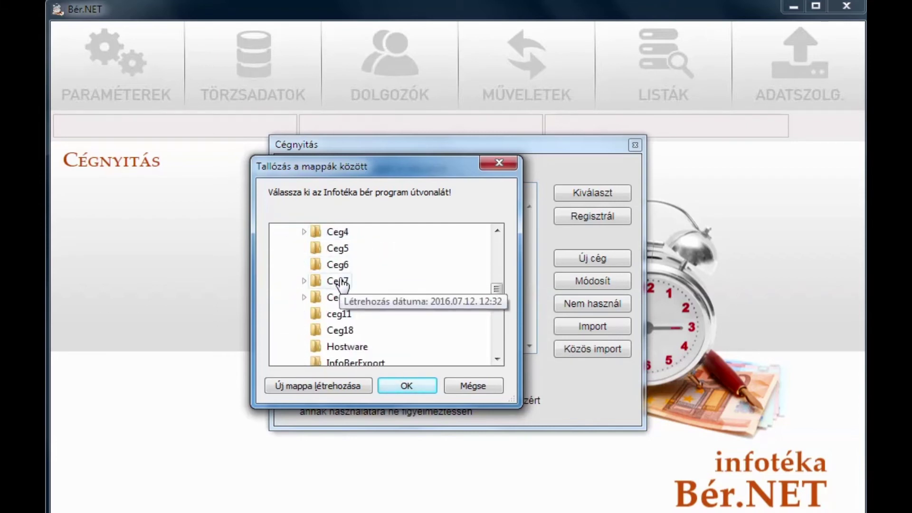
{"action": "scroll", "coordinate": [342, 284], "scroll_direction": "up", "scroll_amount": 3}
{"action": "left_click", "coordinate": [342, 284]}
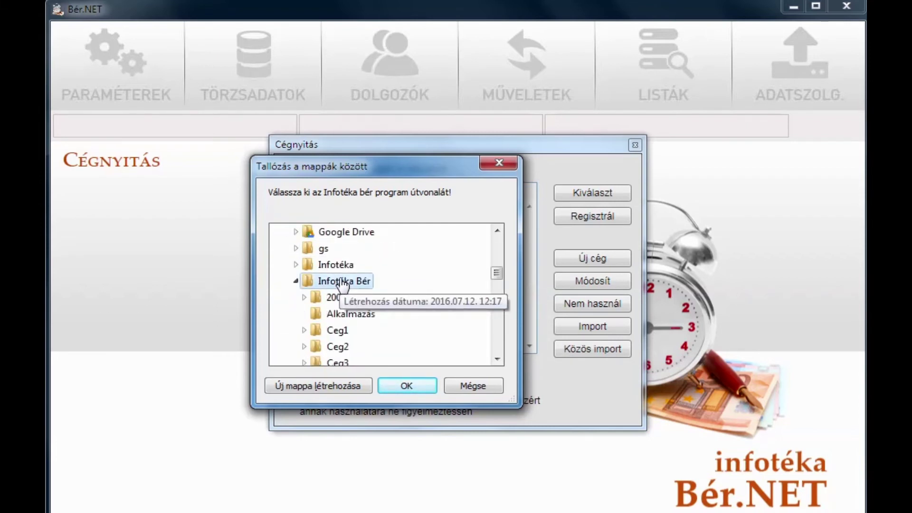
{"action": "left_click", "coordinate": [407, 384]}
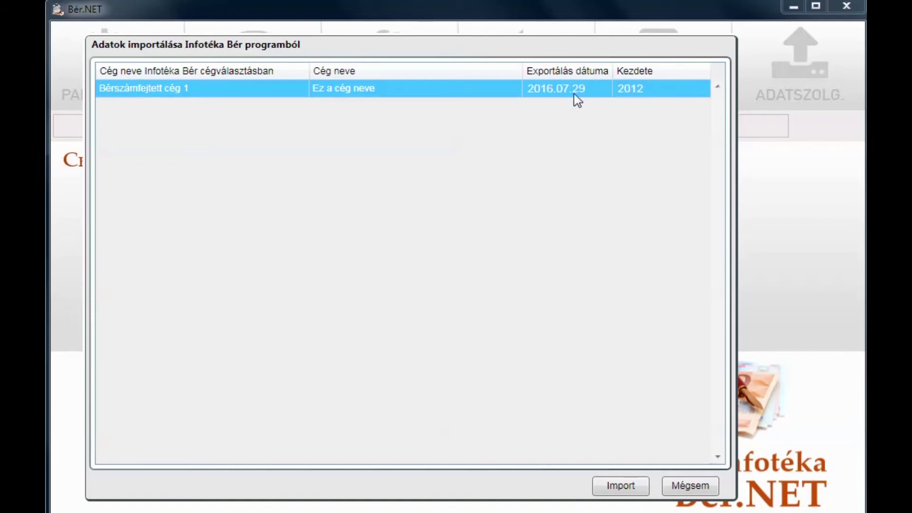
{"action": "left_click", "coordinate": [621, 487]}
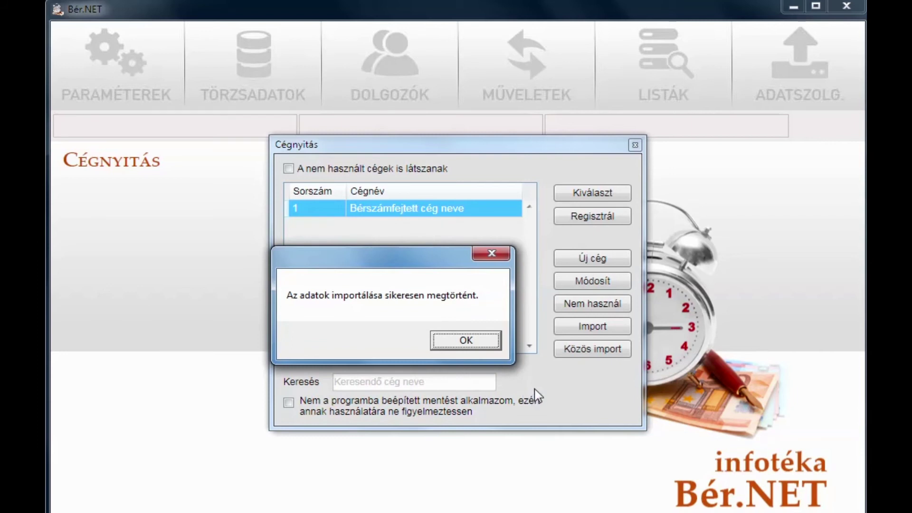
{"action": "left_click", "coordinate": [481, 344]}
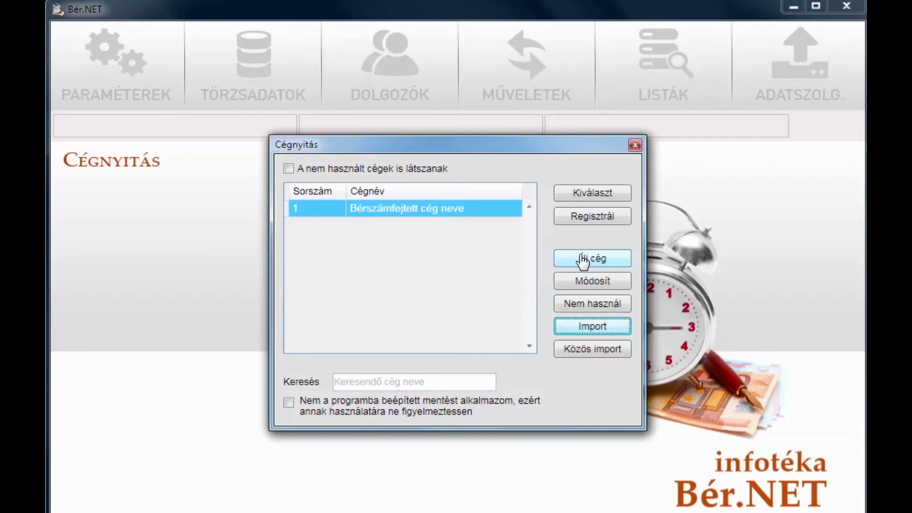
Step: Open the company "Bérszámfejtett cég neve" by logging in as Tulajdonos, and select 2016 as the period
{"action": "left_click", "coordinate": [586, 192]}
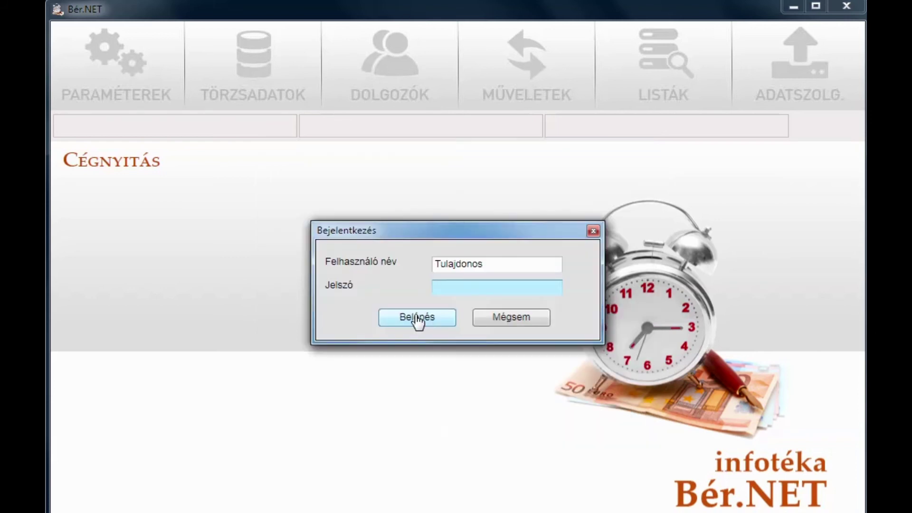
{"action": "left_click", "coordinate": [416, 319]}
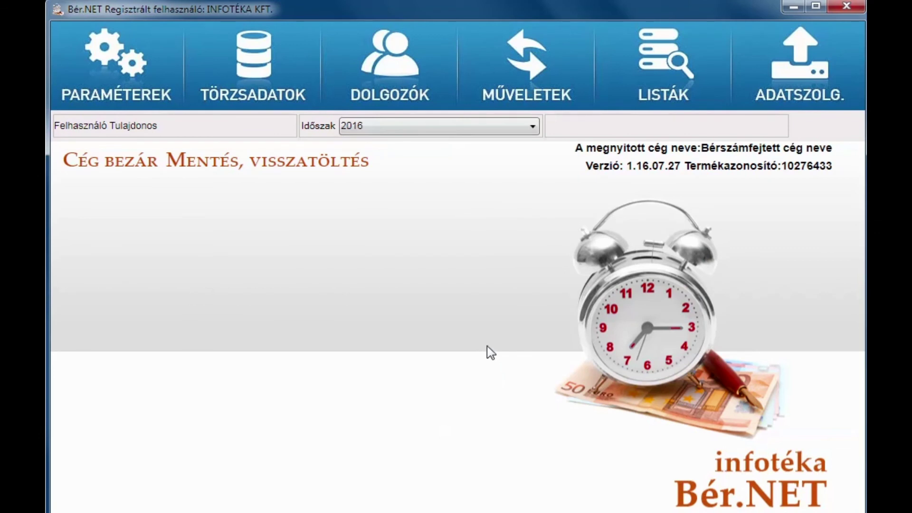
{"action": "left_click", "coordinate": [533, 126]}
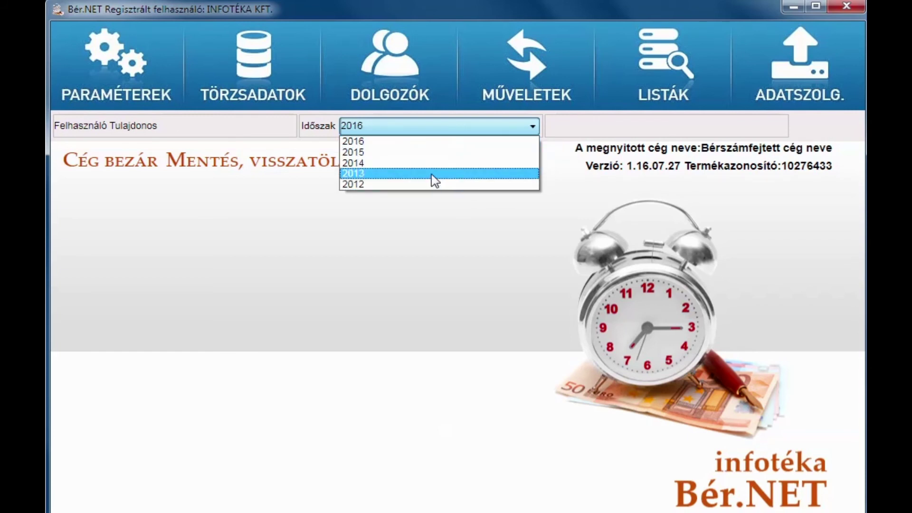
{"action": "left_click", "coordinate": [432, 146]}
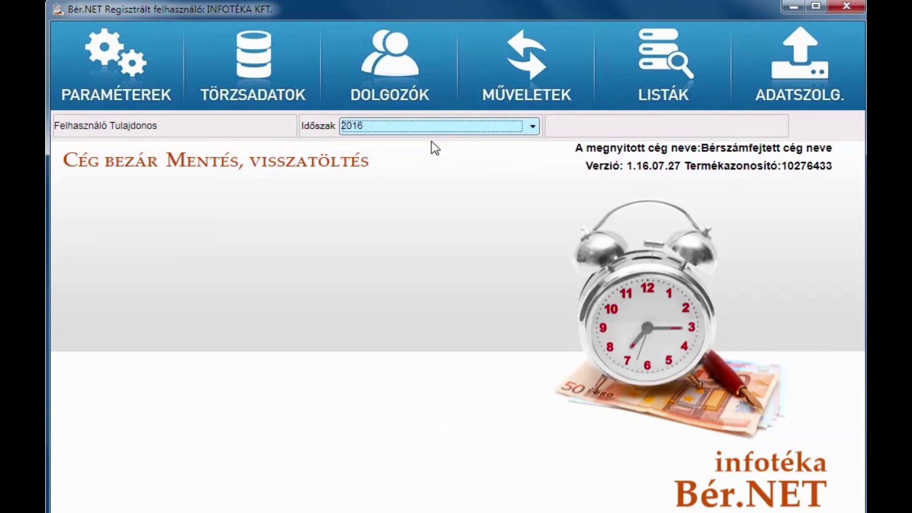